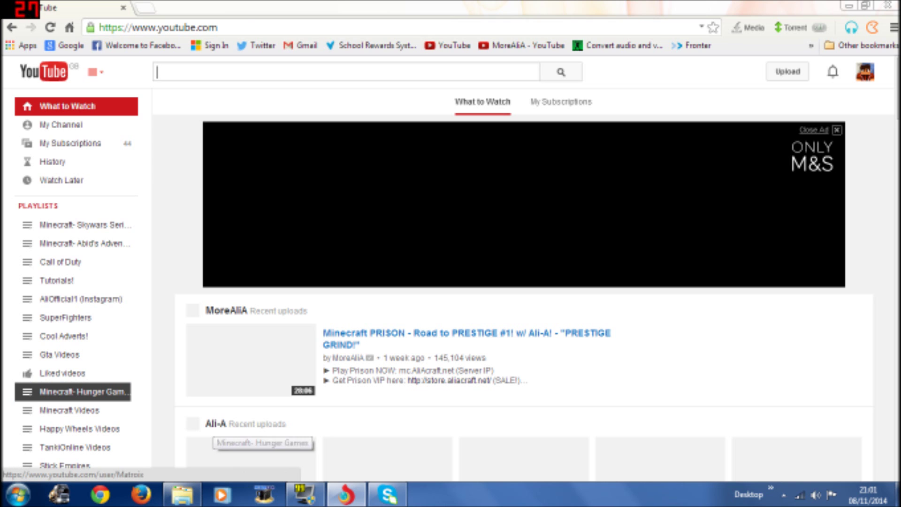
# Open the Ali-A channel from the full Subscriptions list and scroll through its uploads and playlist rows
pyautogui.click(51, 380)
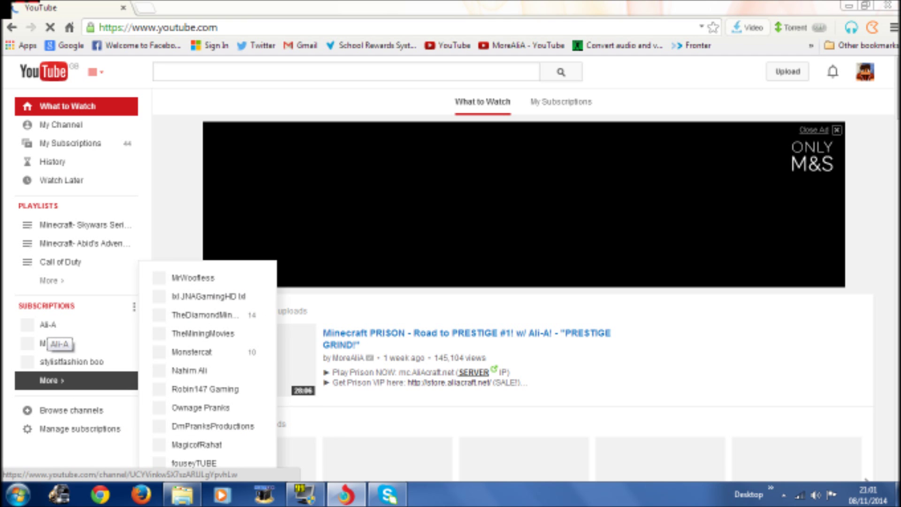
pyautogui.click(47, 325)
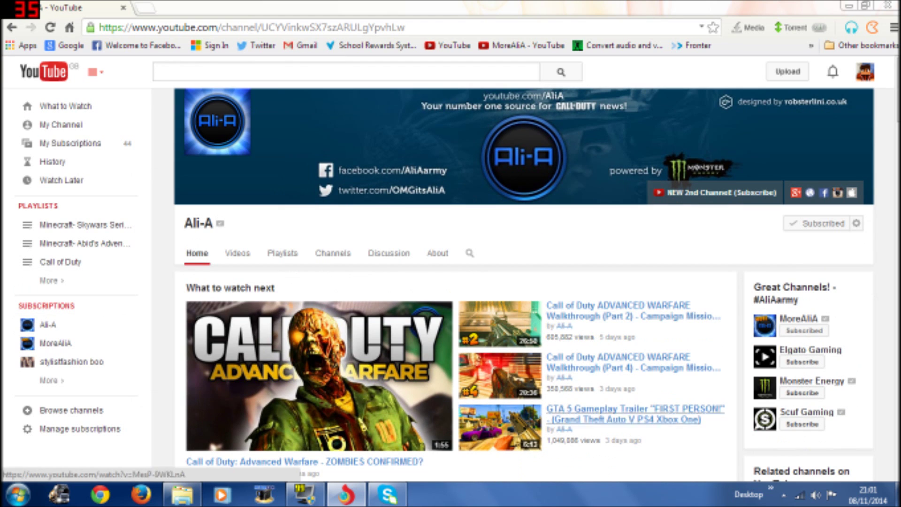
pyautogui.scroll(-15, 455, 291)
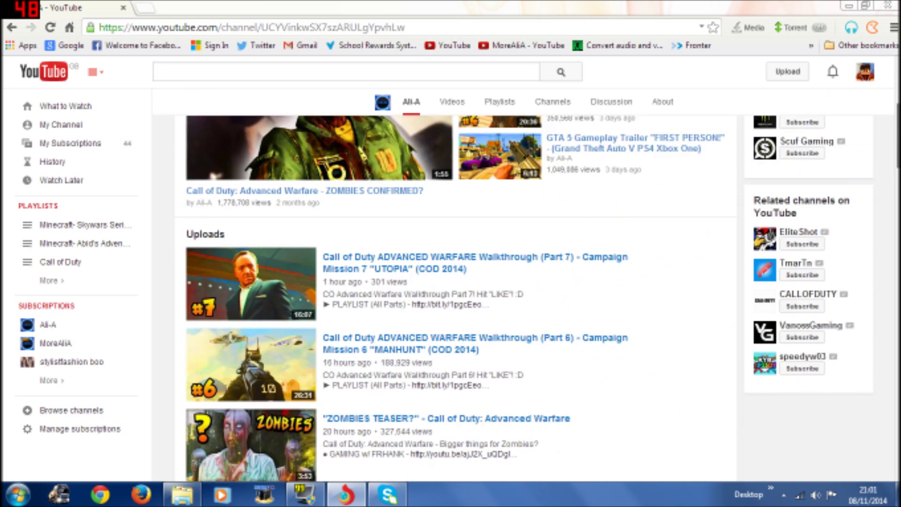
pyautogui.scroll(-7, 455, 297)
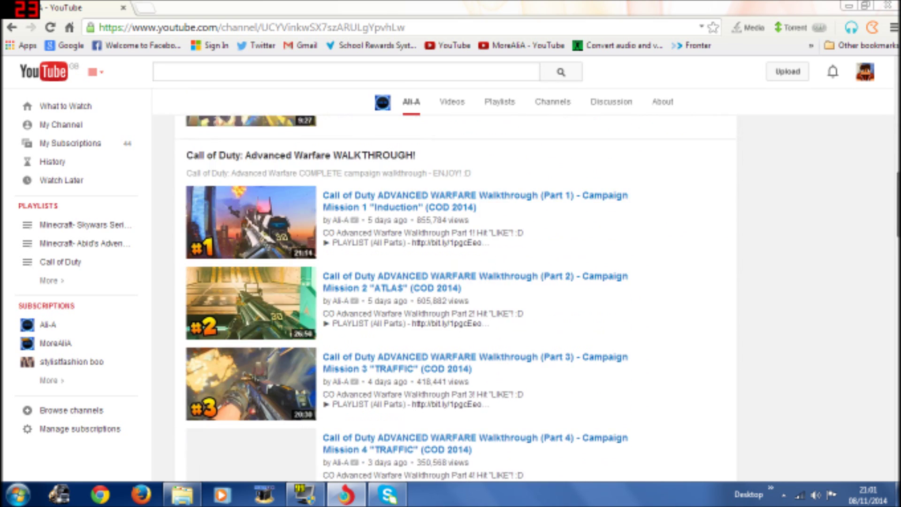
pyautogui.scroll(-6, 455, 291)
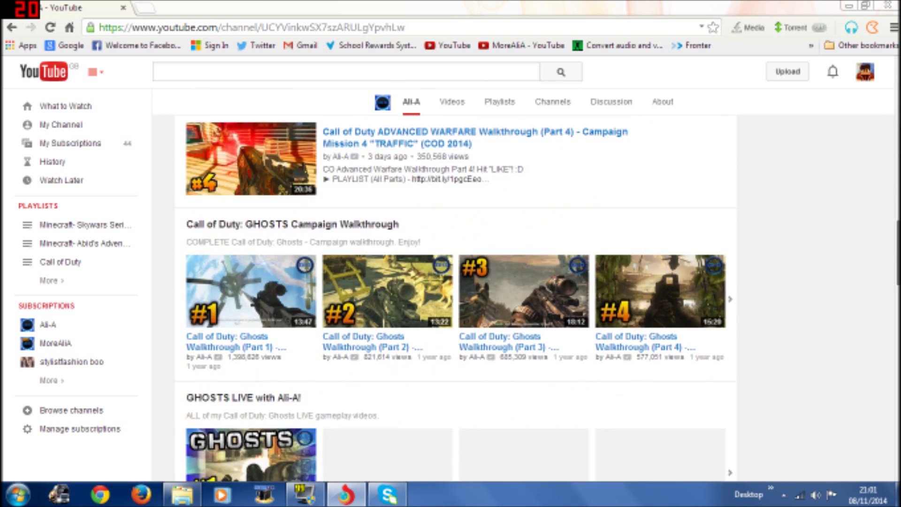
pyautogui.scroll(-5, 455, 298)
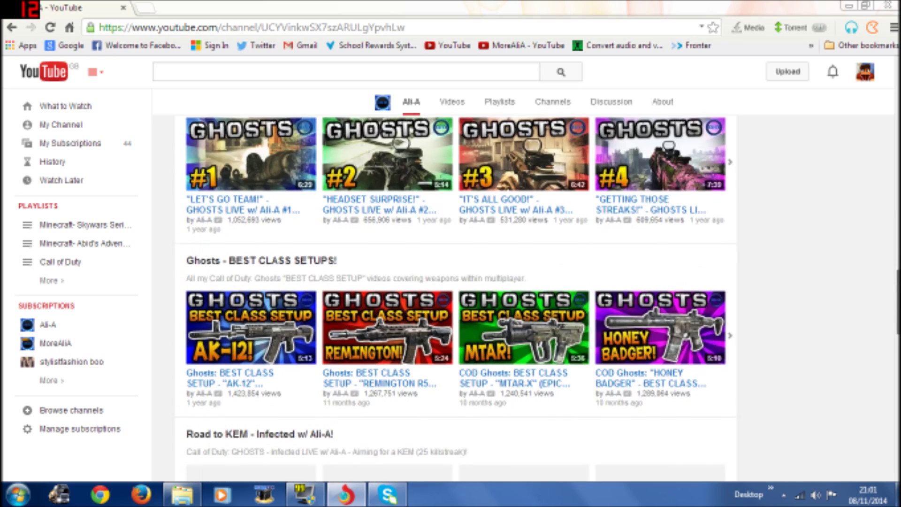
pyautogui.scroll(-5, 455, 297)
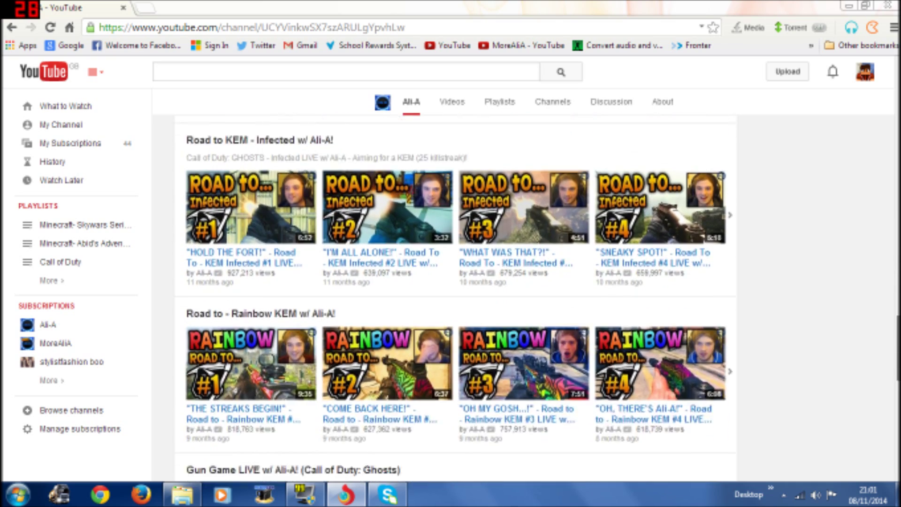
pyautogui.scroll(20, 455, 297)
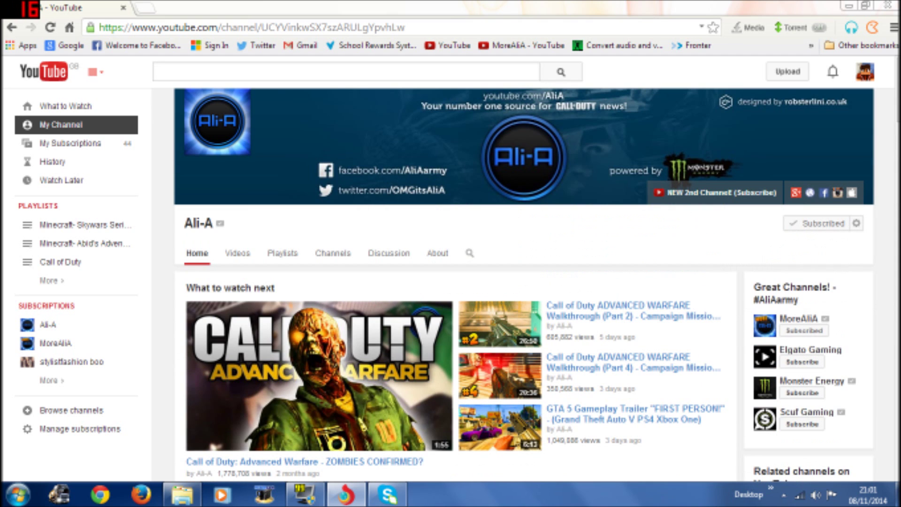
pyautogui.click(61, 124)
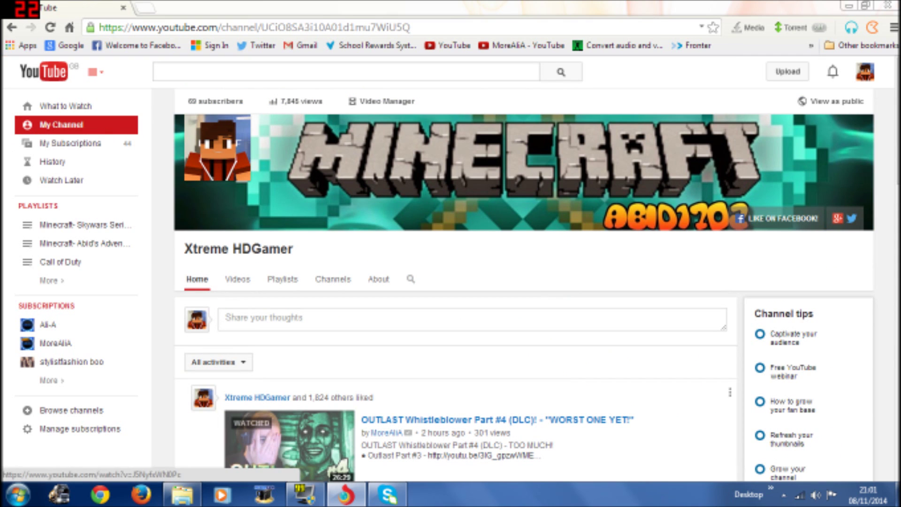
# Scroll through your channel's Home page to view the Minecraft banner and the activity feed
pyautogui.scroll(-2, 523, 281)
pyautogui.scroll(-4, 538, 298)
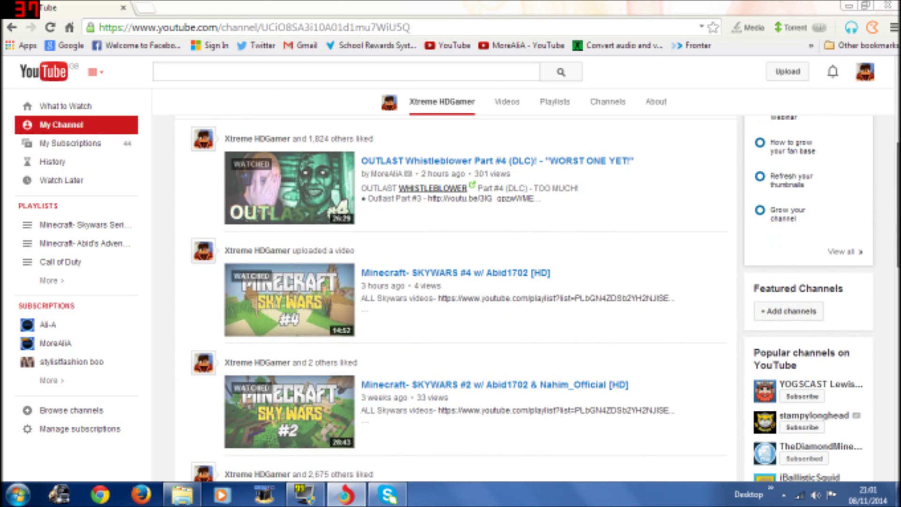
pyautogui.scroll(6, 524, 281)
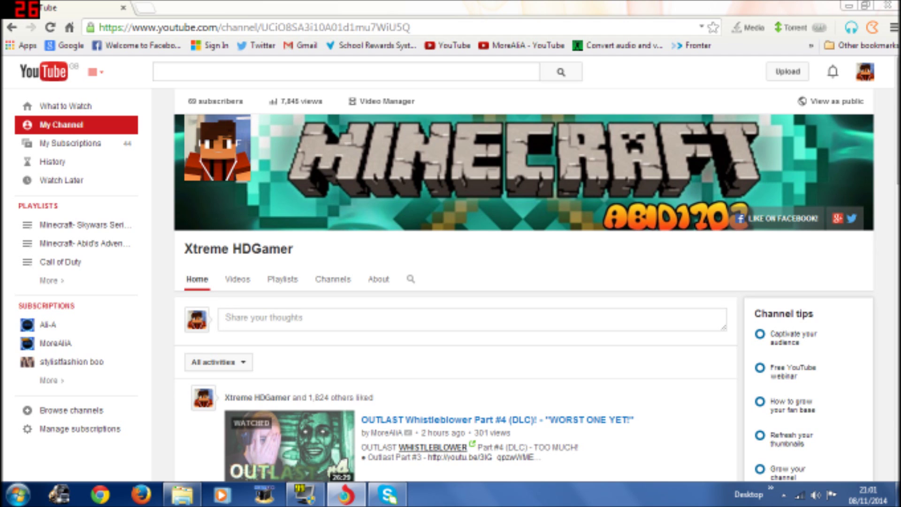
pyautogui.scroll(-1, 537, 270)
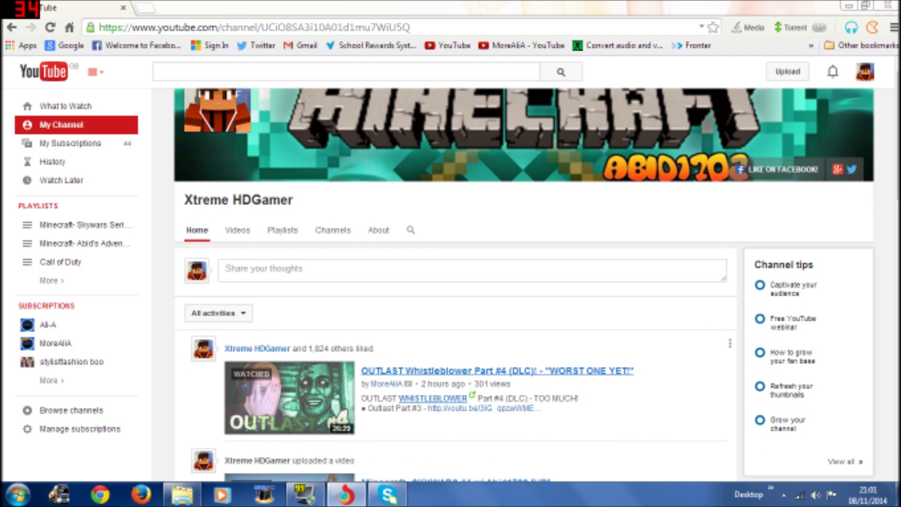
pyautogui.scroll(1, 497, 371)
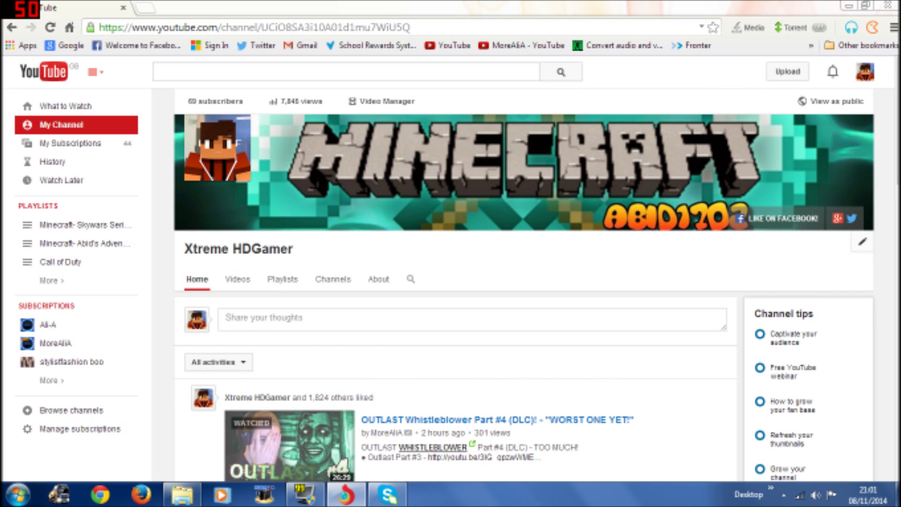
# Enable the Browse view and the Discussion tab in the channel navigation settings
pyautogui.click(863, 241)
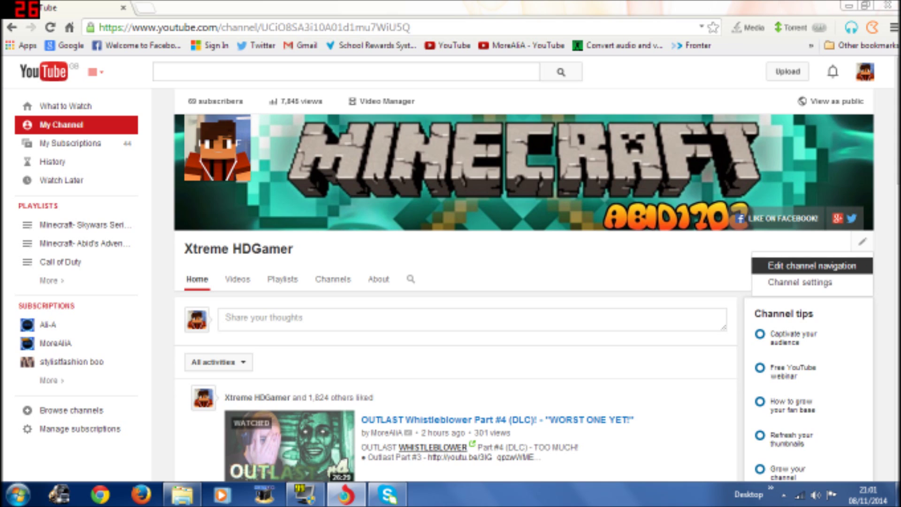
pyautogui.click(812, 266)
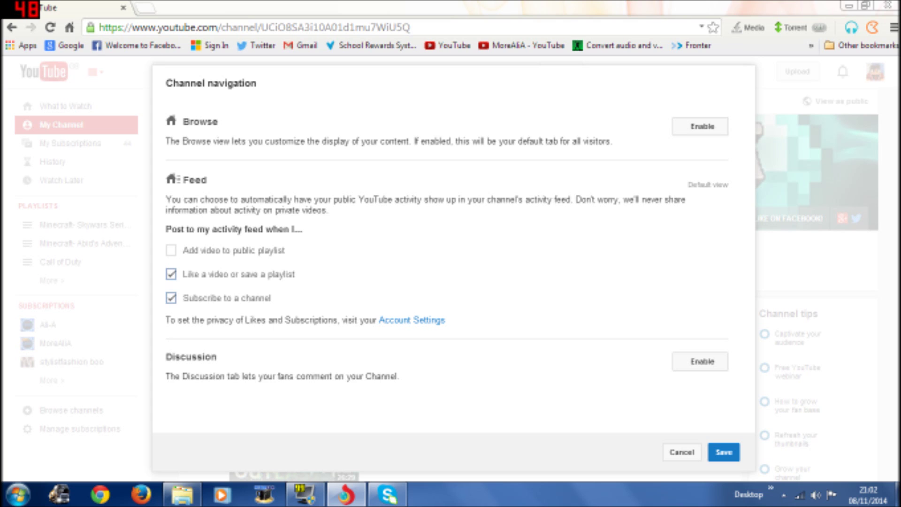
pyautogui.click(702, 126)
pyautogui.click(700, 361)
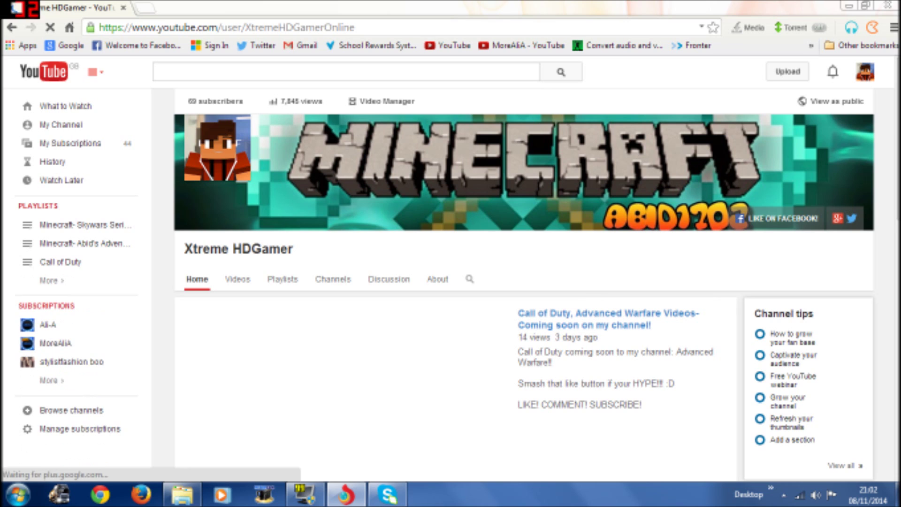
# Remove the current channel trailer from the Home page
pyautogui.scroll(-3, 525, 282)
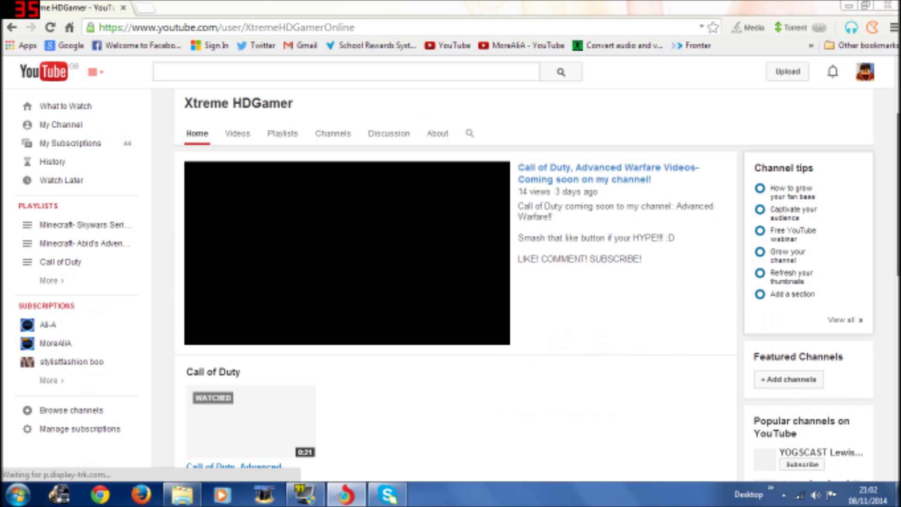
pyautogui.scroll(-1, 526, 282)
pyautogui.scroll(-4, 526, 281)
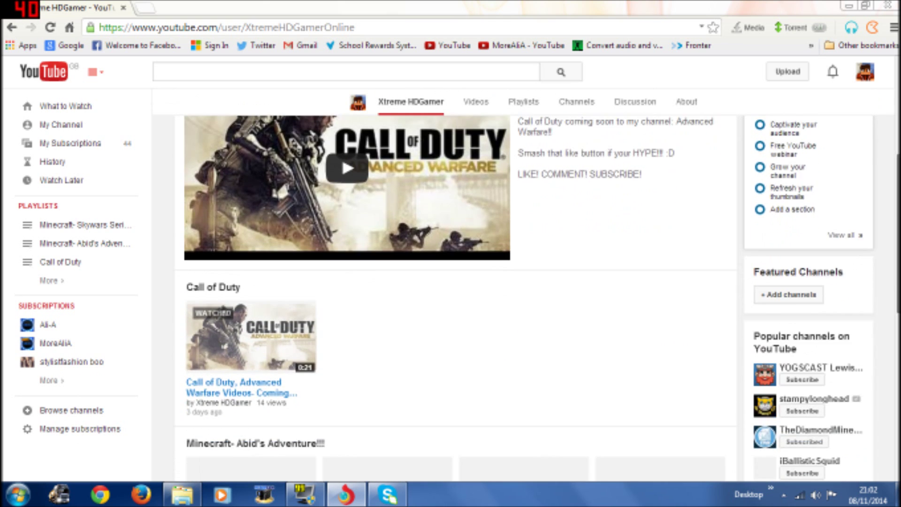
pyautogui.scroll(8, 526, 282)
pyautogui.click(726, 308)
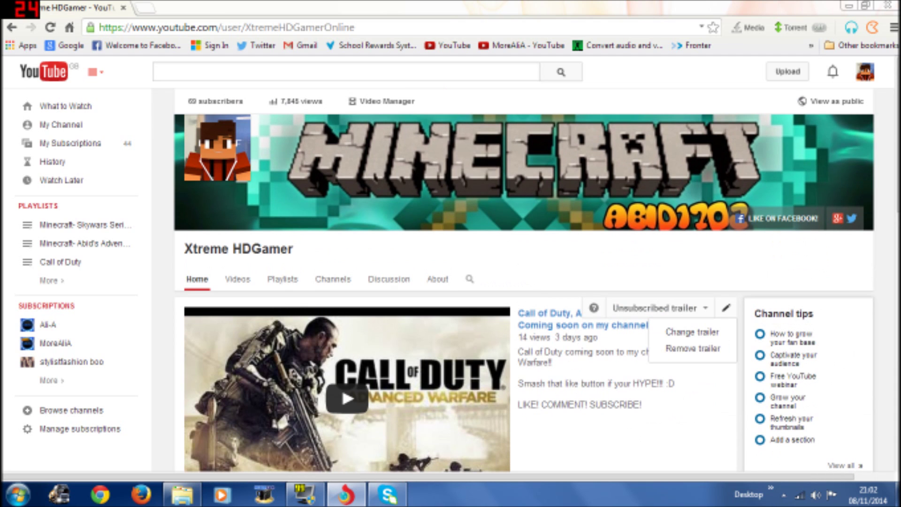
pyautogui.click(693, 348)
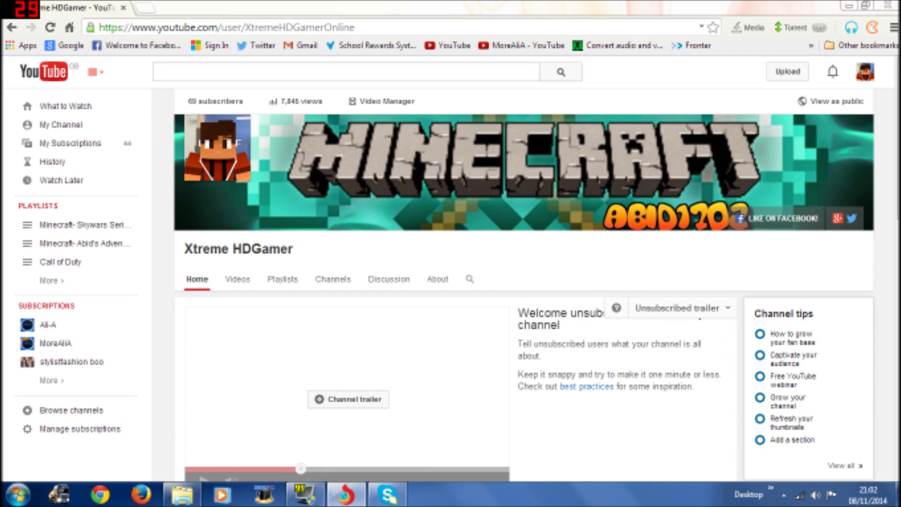
# Set the Call of Duty, Advanced Warfare video as the new channel trailer
pyautogui.scroll(-1, 525, 281)
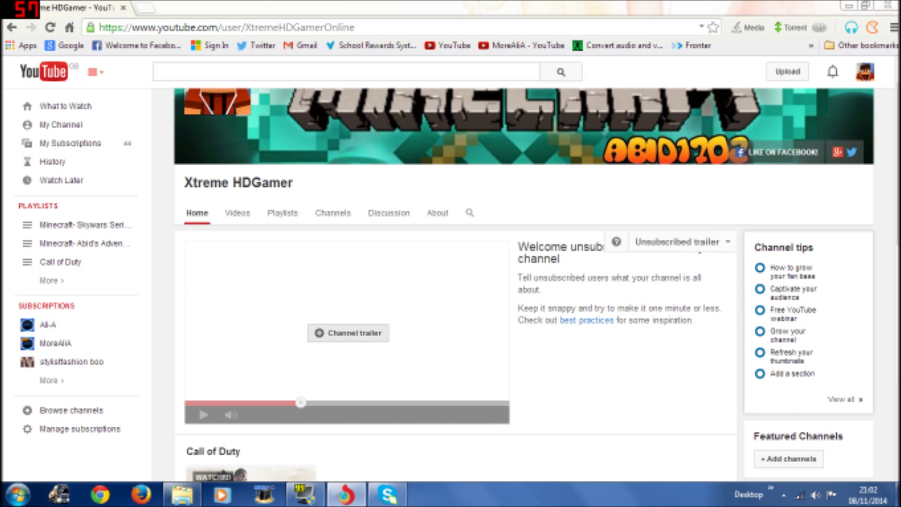
pyautogui.click(348, 333)
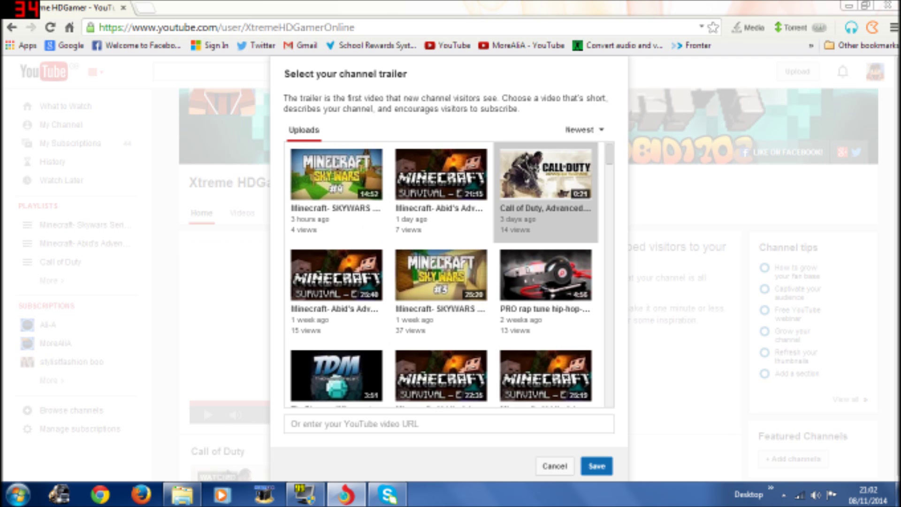
pyautogui.click(596, 465)
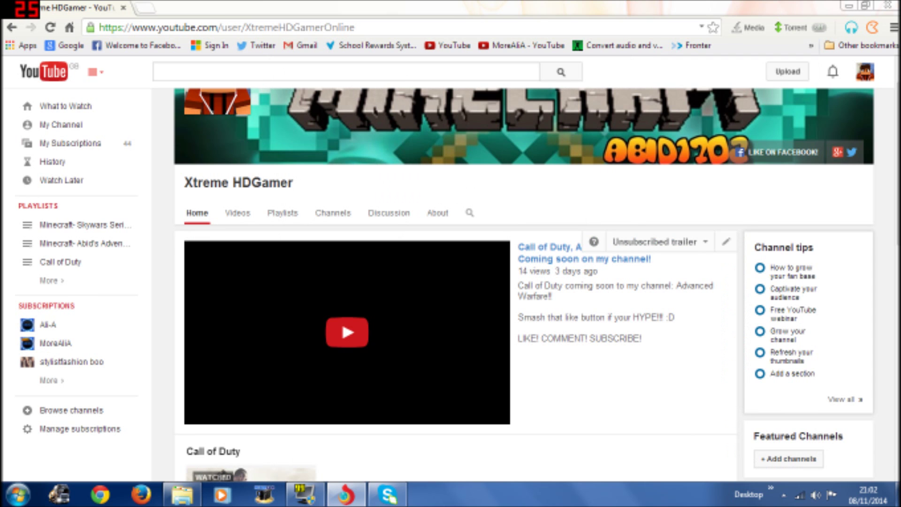
# Scroll down the channel Home page and start adding a new section
pyautogui.scroll(-5, 524, 282)
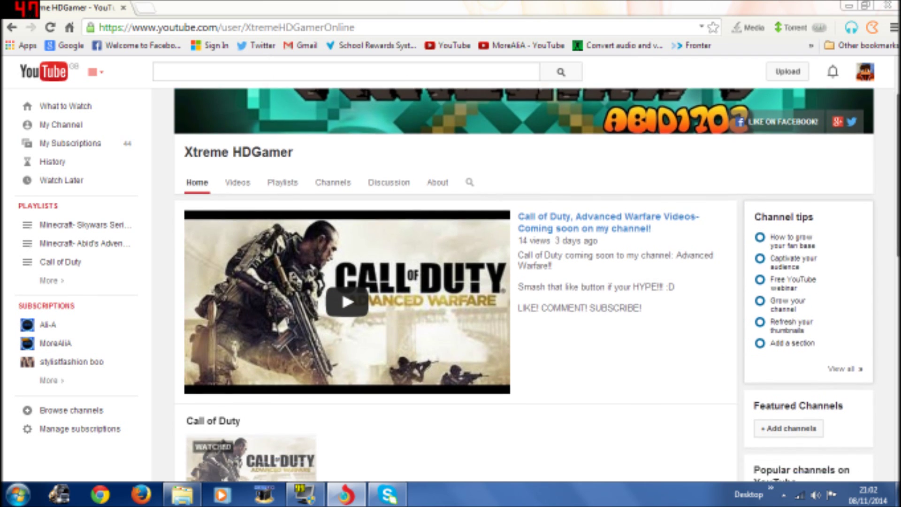
pyautogui.scroll(-7, 524, 282)
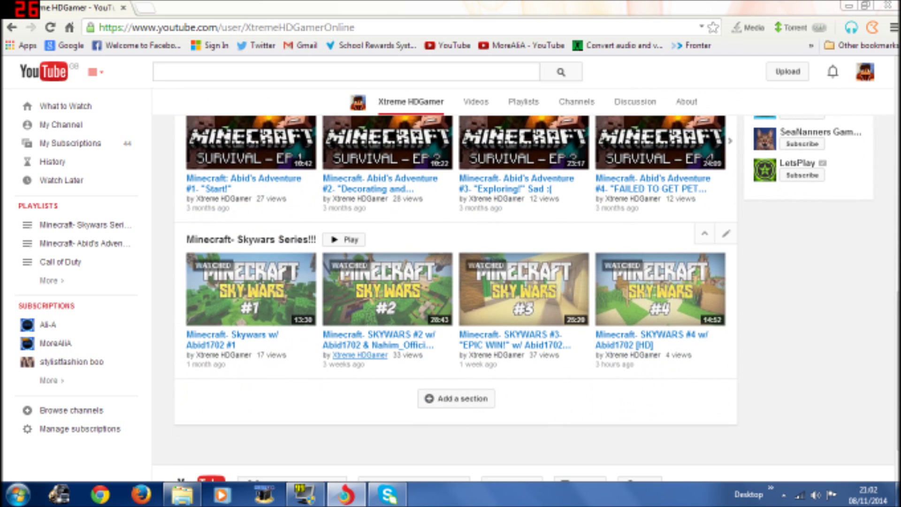
pyautogui.scroll(3, 524, 281)
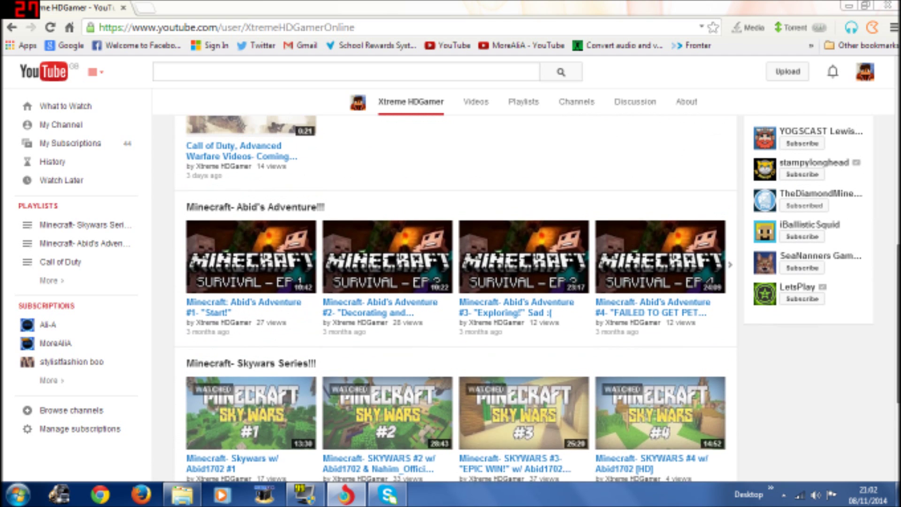
pyautogui.scroll(-3, 524, 281)
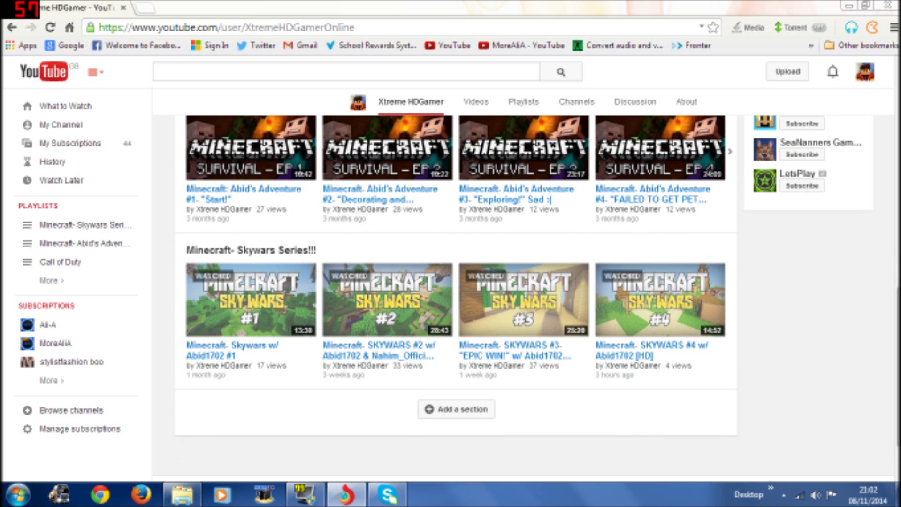
pyautogui.scroll(1, 523, 281)
pyautogui.scroll(-1, 456, 437)
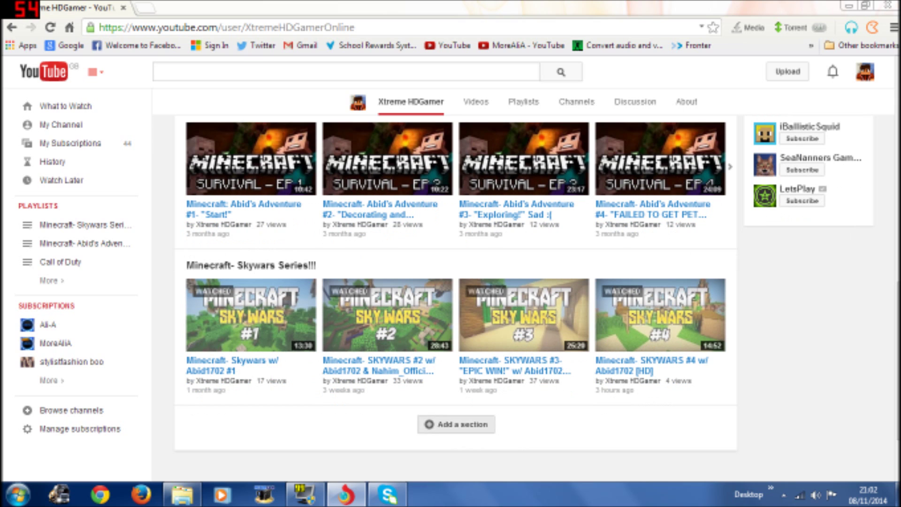
pyautogui.click(456, 424)
# Keep the section's layout as Horizontal row and set its content to Single playlist
pyautogui.scroll(-3, 455, 281)
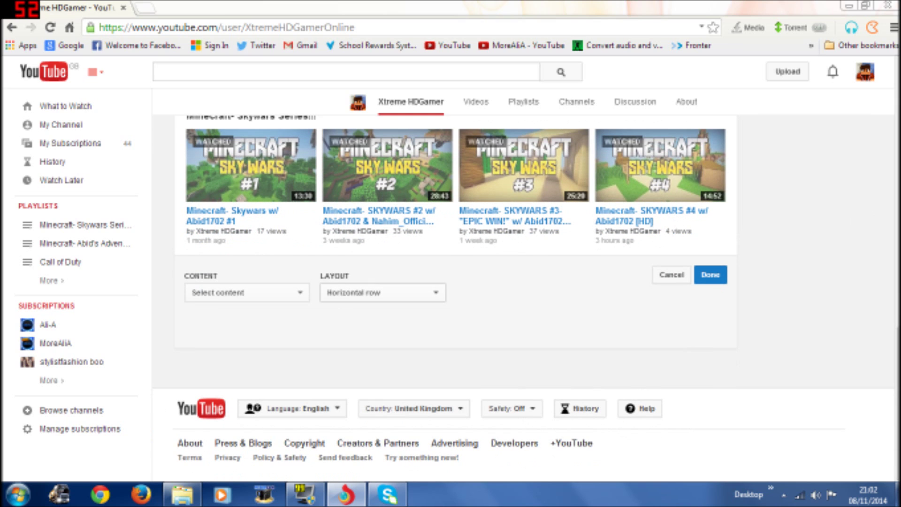
pyautogui.click(383, 293)
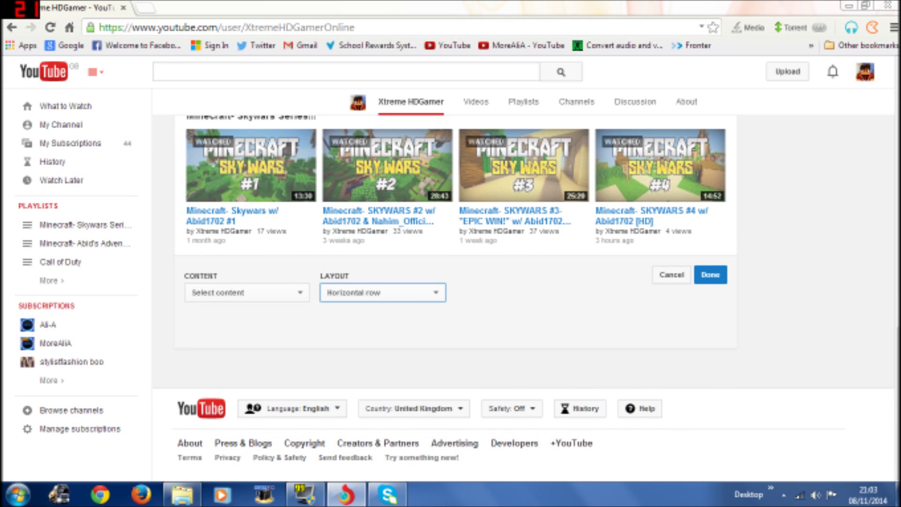
pyautogui.click(382, 293)
pyautogui.click(365, 306)
pyautogui.click(246, 293)
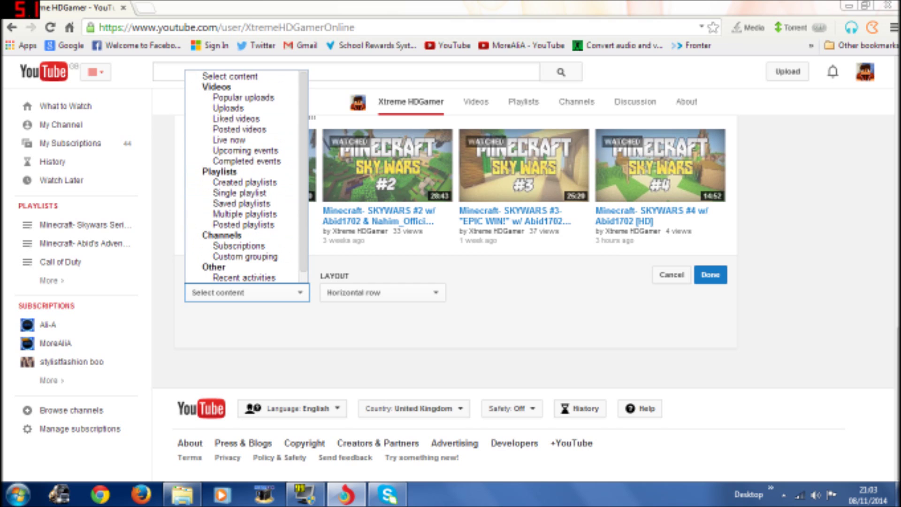
pyautogui.click(240, 193)
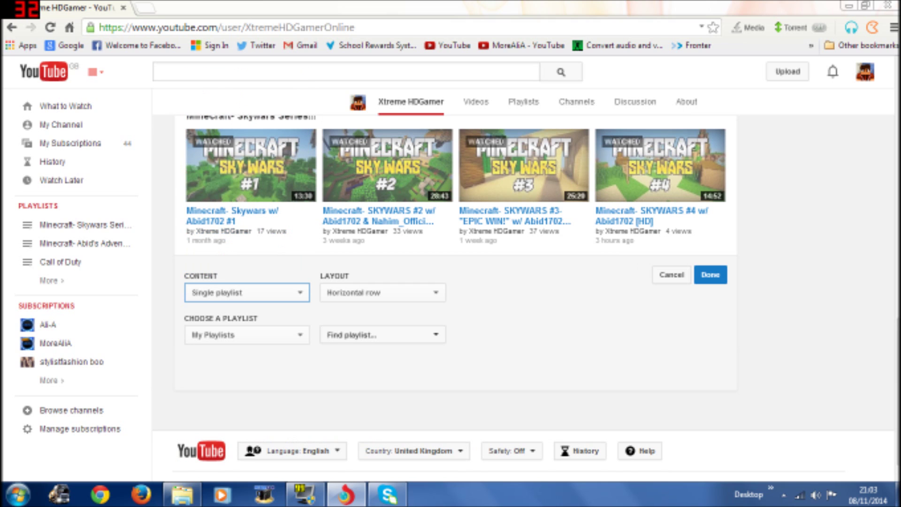
# Choose the Gta Videos playlist for the section and save it
pyautogui.click(383, 334)
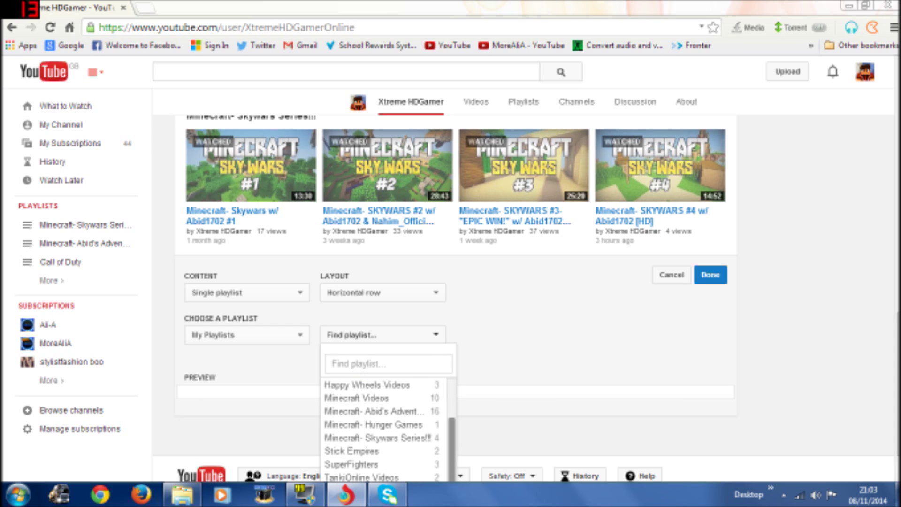
pyautogui.scroll(2, 382, 427)
pyautogui.scroll(1, 382, 425)
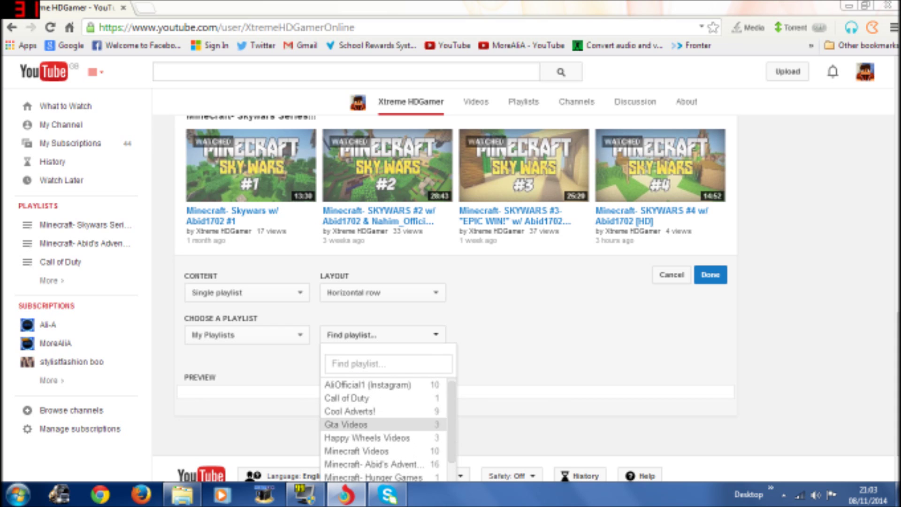
pyautogui.click(382, 424)
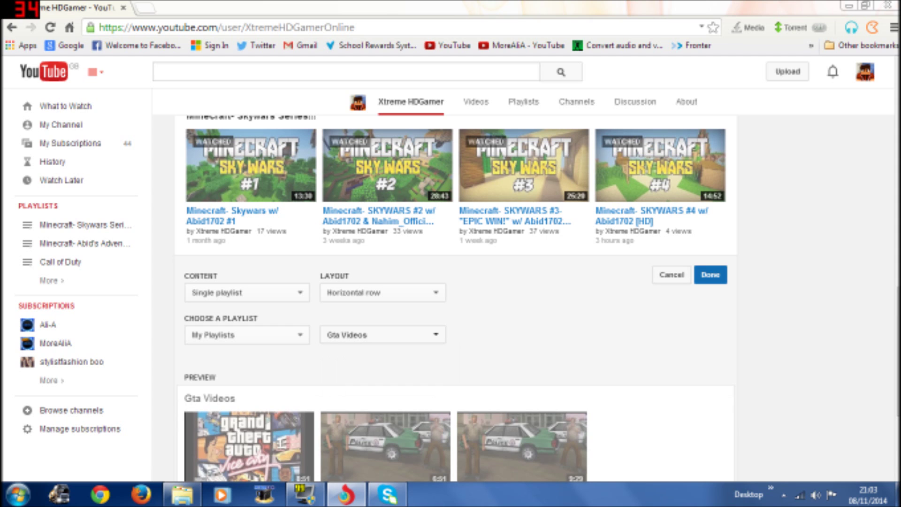
pyautogui.click(711, 275)
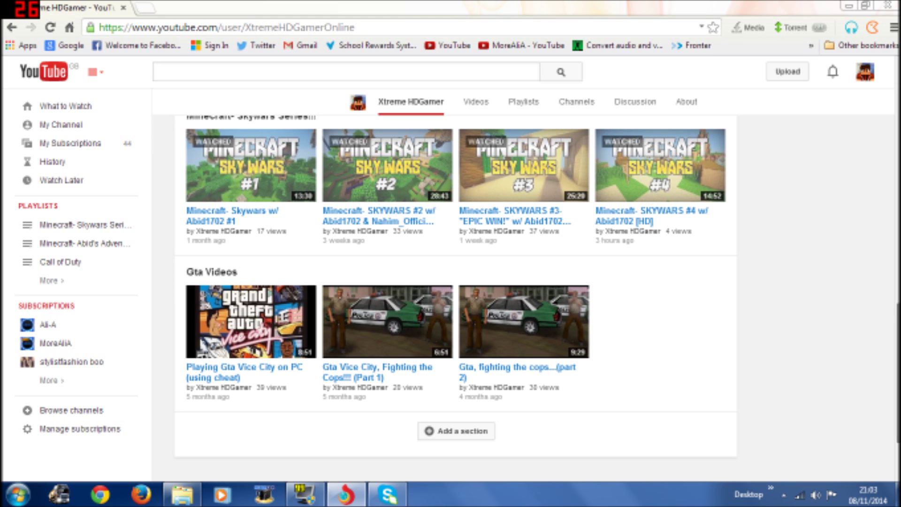
pyautogui.scroll(12, 455, 282)
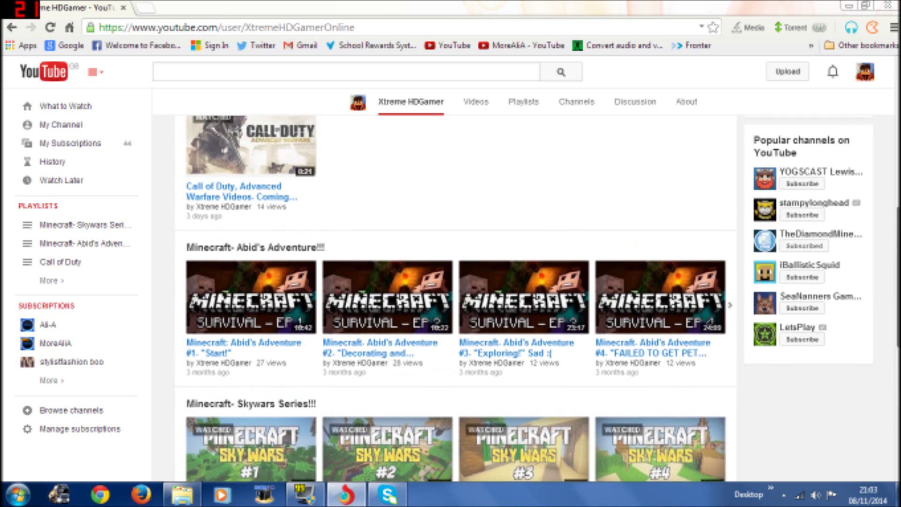
pyautogui.scroll(4, 523, 281)
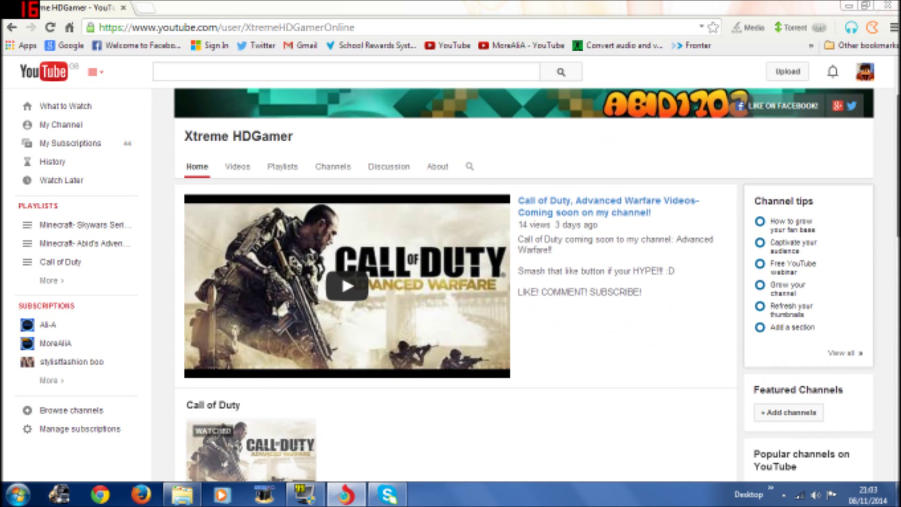